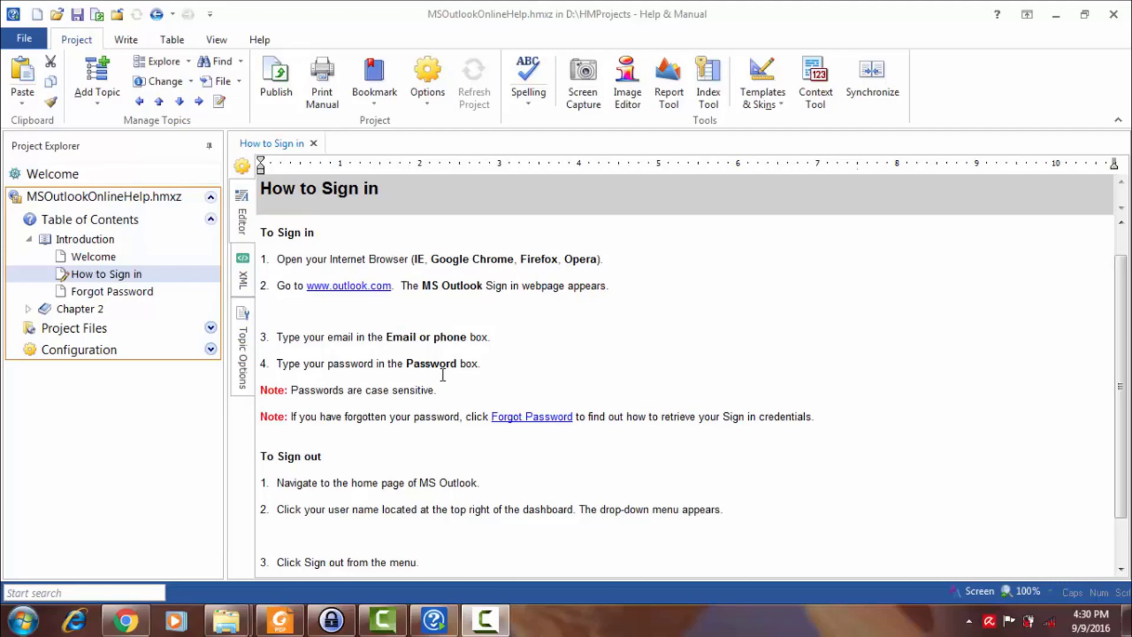
Open the Forgot Password topic and examine its sample window, menu and scrolling web page screenshots
left_click(524, 207)
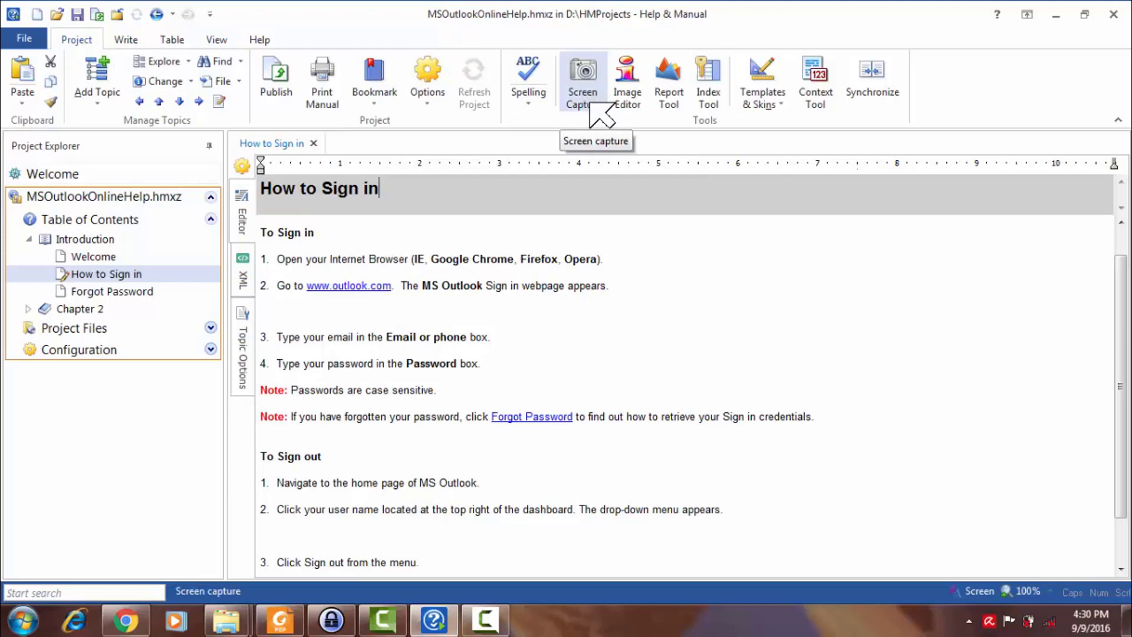
left_click(142, 292)
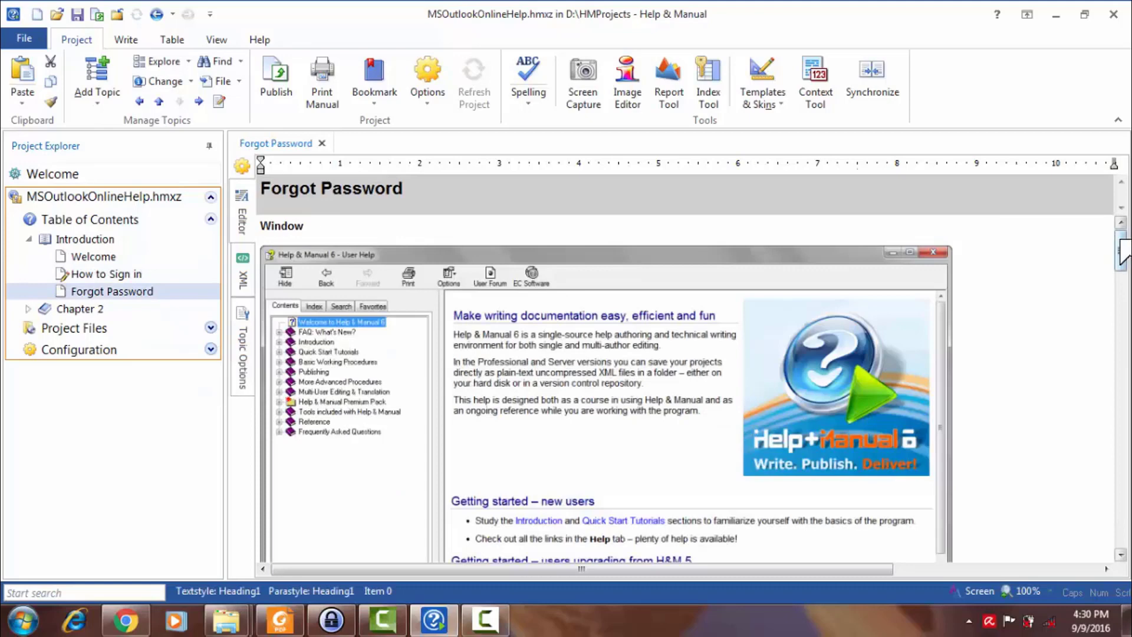
left_click_drag(1124, 250, 1119, 506)
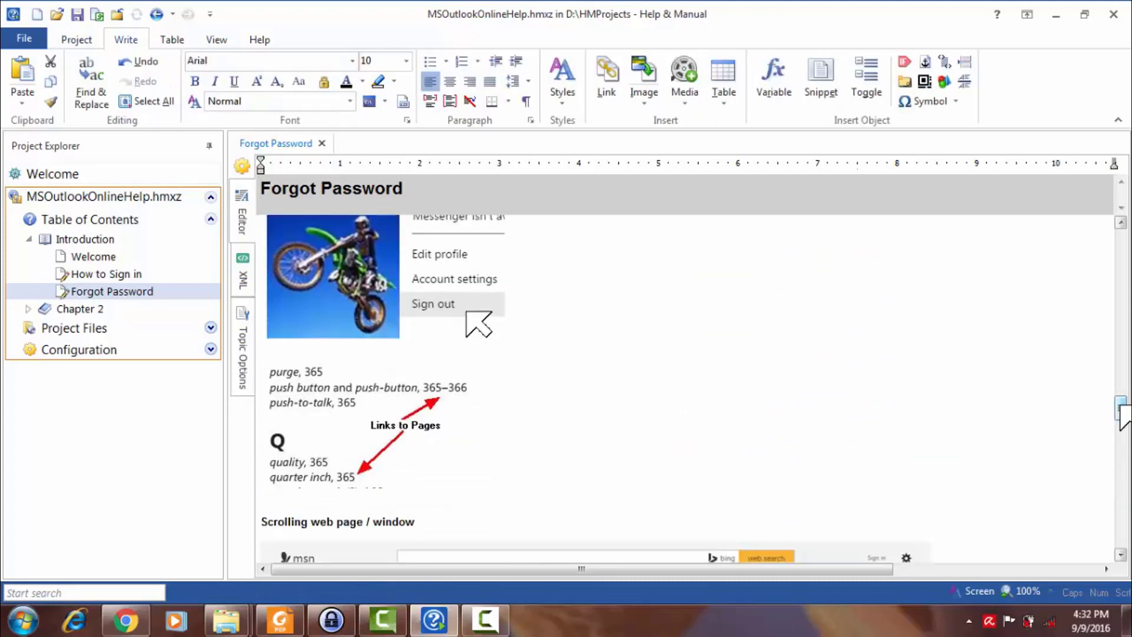
left_click_drag(1118, 405, 1120, 538)
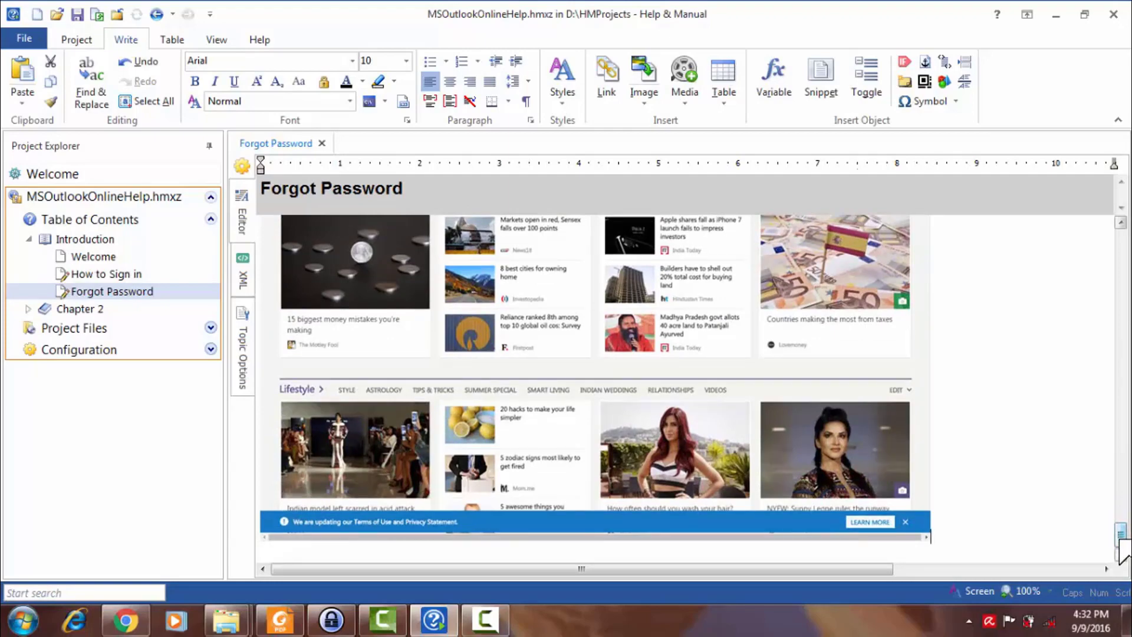
left_click_drag(1119, 538, 1119, 419)
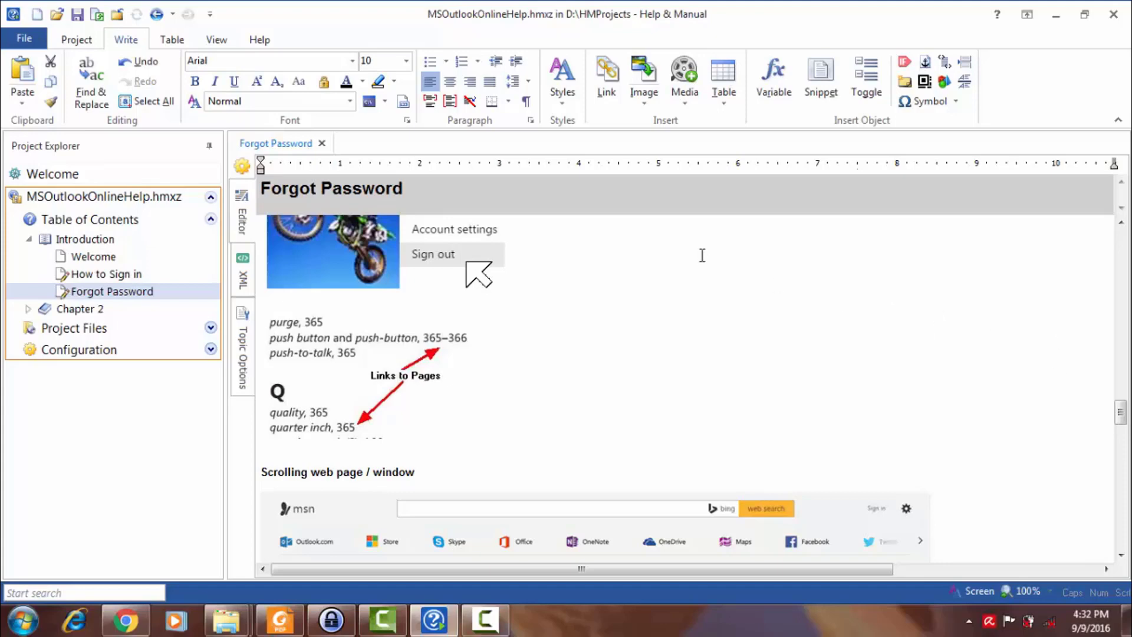
Open the How to Sign in topic and place the cursor on the blank line below step 2 of To Sign in
left_click(112, 274)
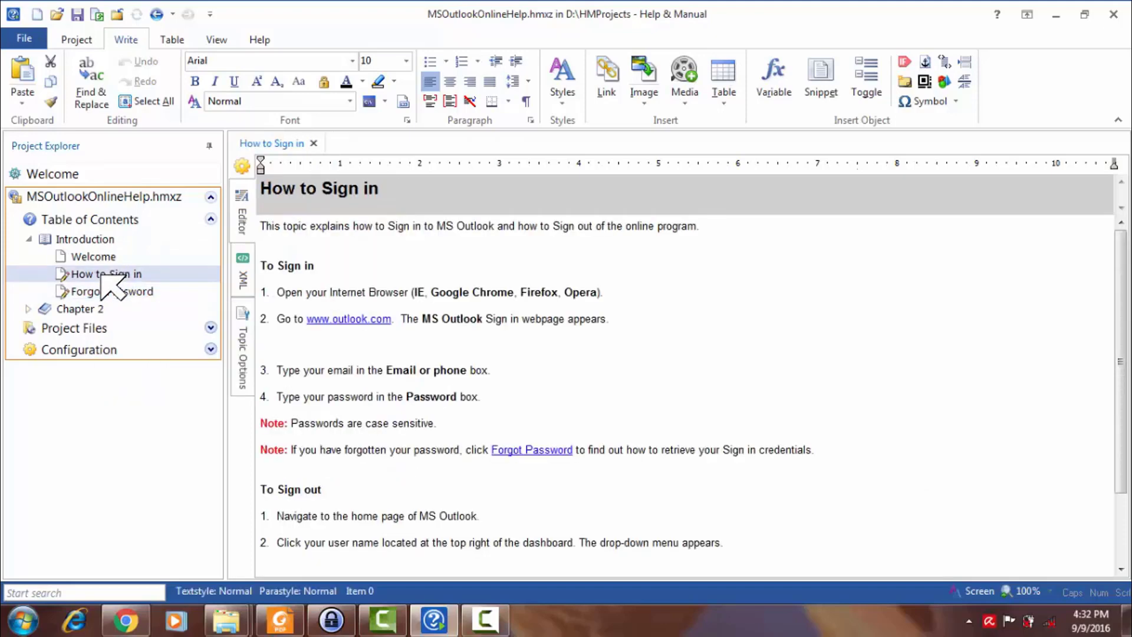
left_click(273, 345)
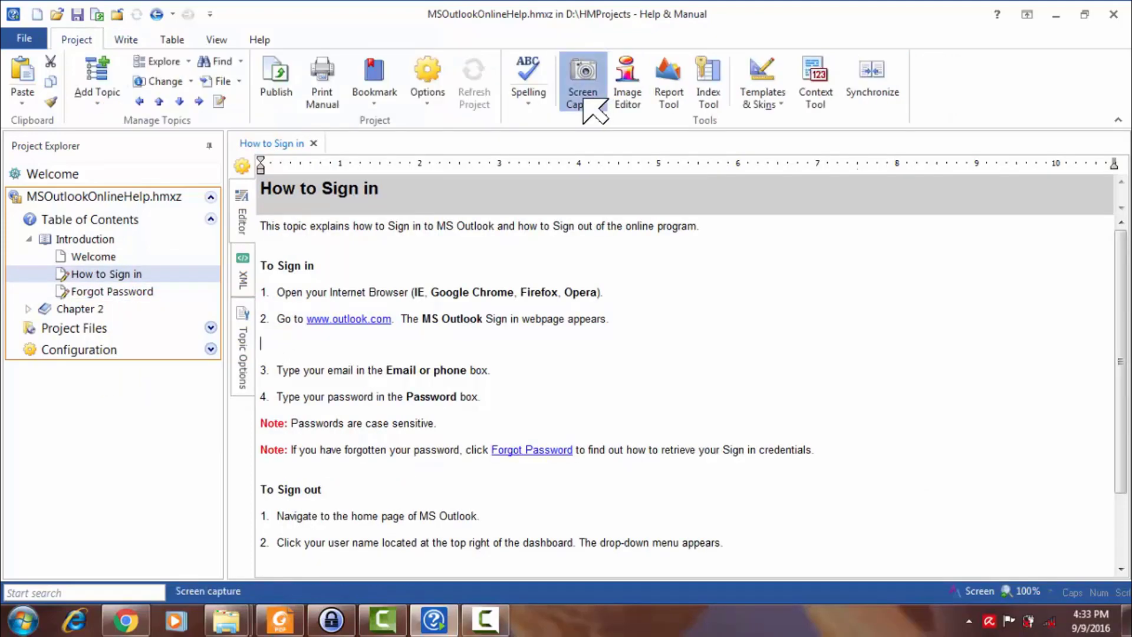
left_click(584, 99)
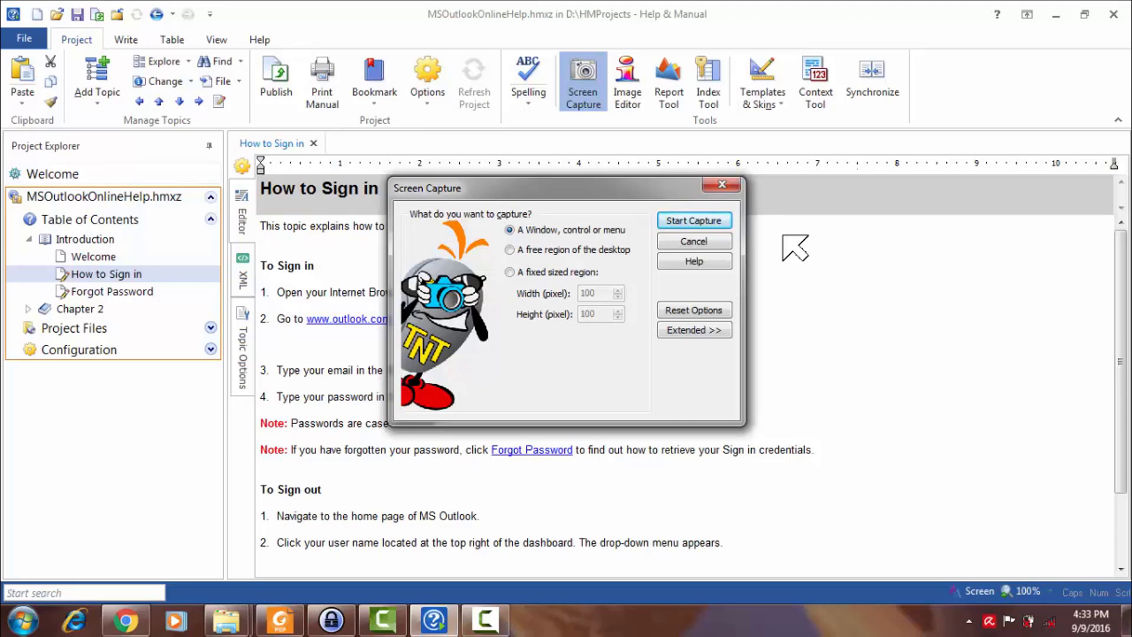
left_click(696, 222)
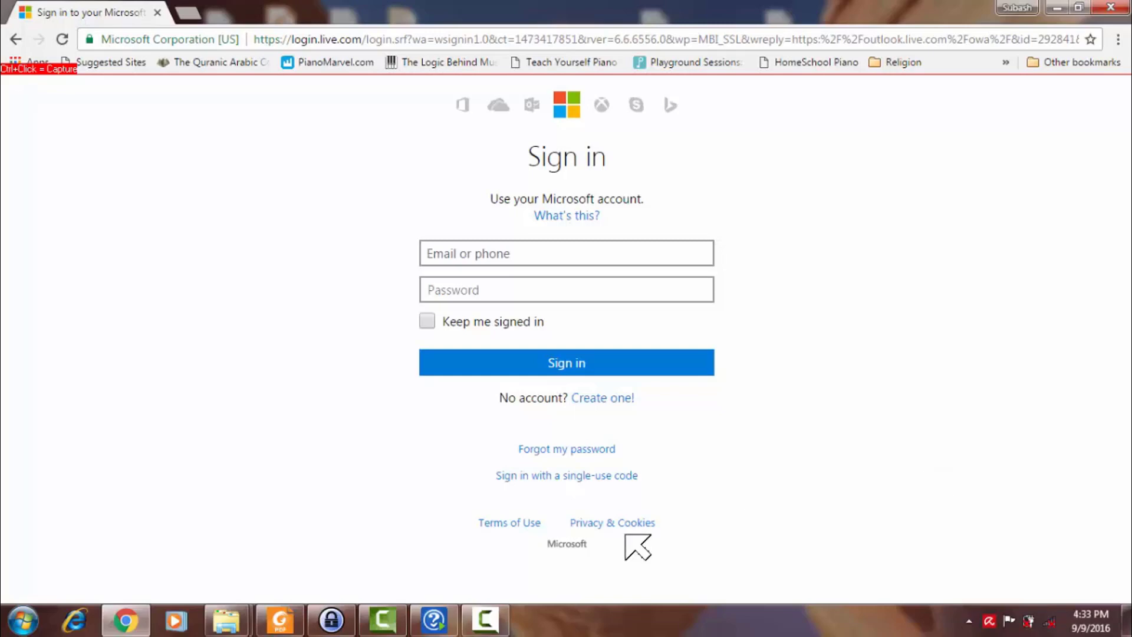
left_click(439, 625)
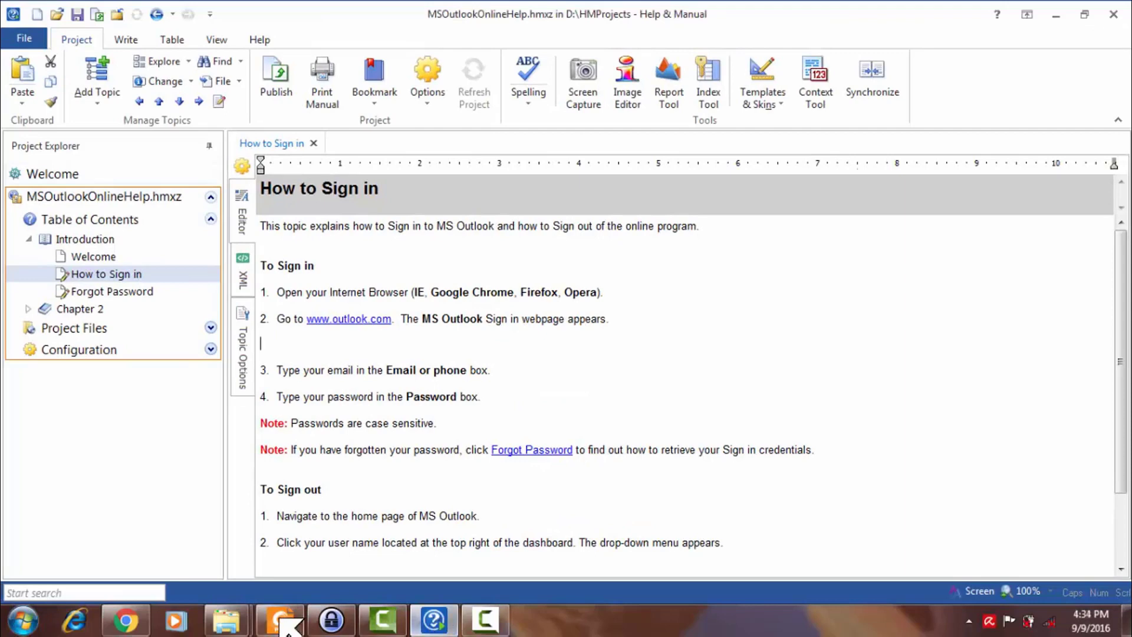
Bring the Microsoft Manual of Style PDF in Foxit Reader directly behind the Help & Manual window
mouse_move(282, 629)
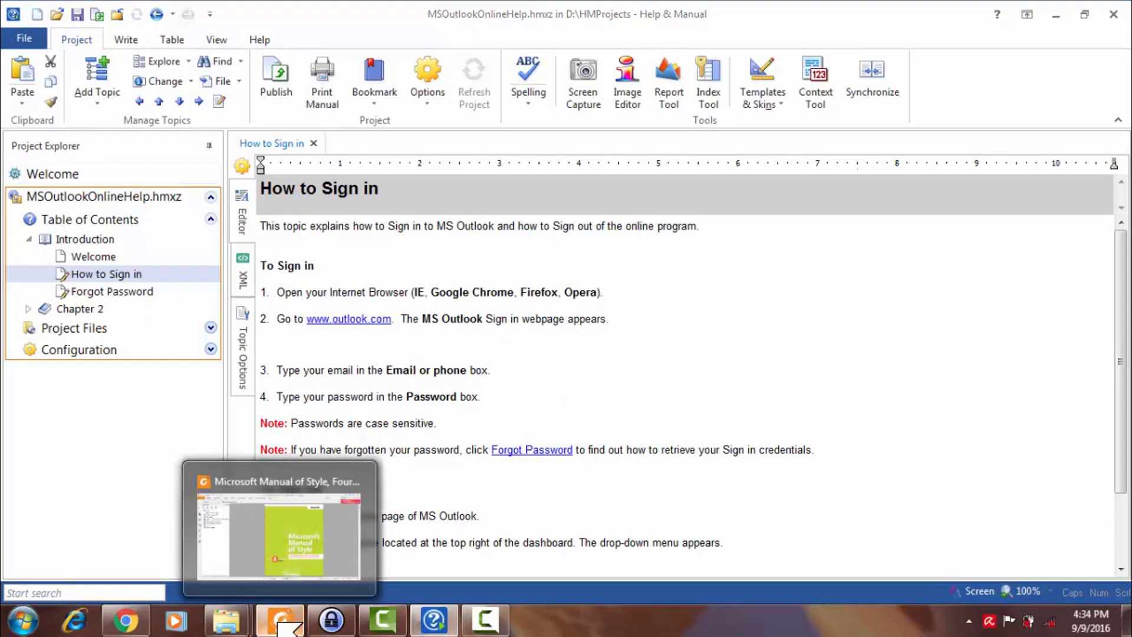
left_click(282, 629)
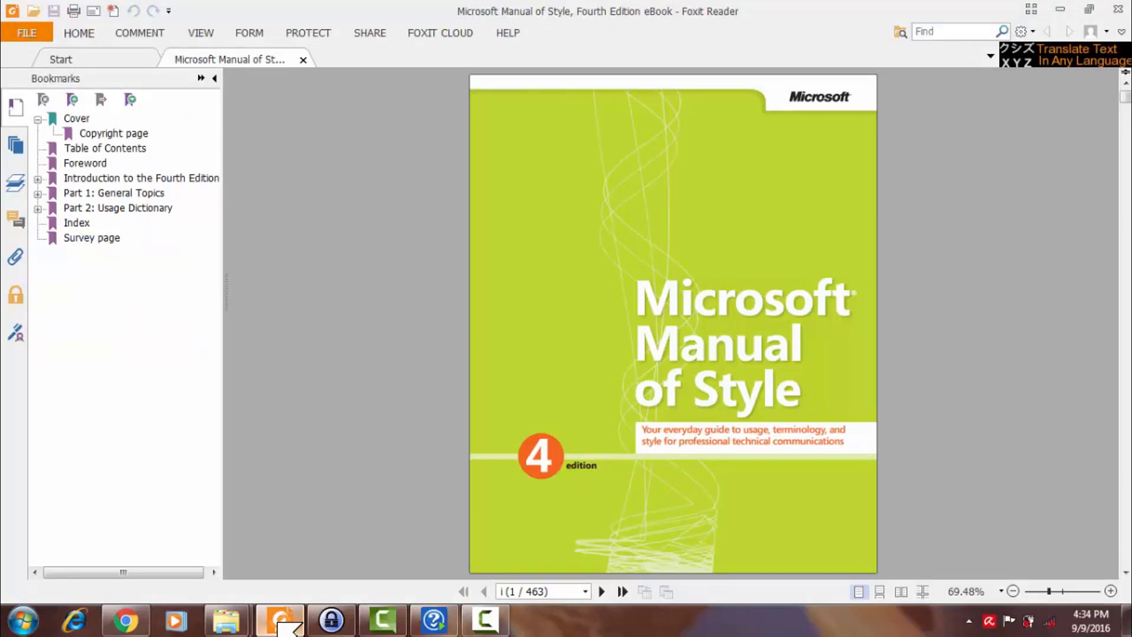
left_click(126, 622)
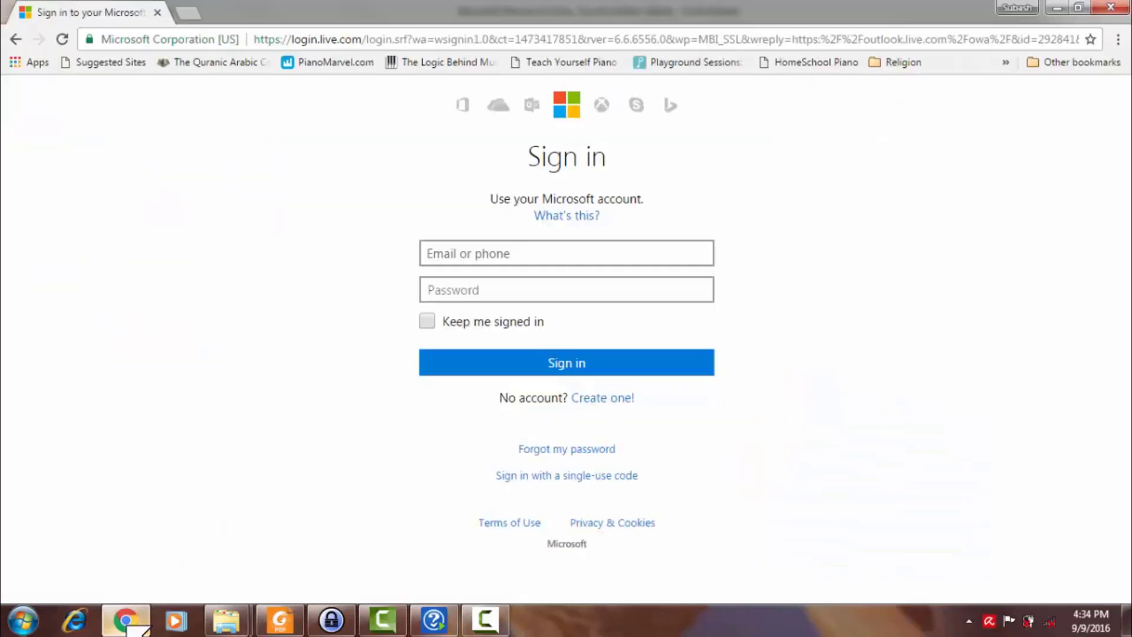
left_click(280, 625)
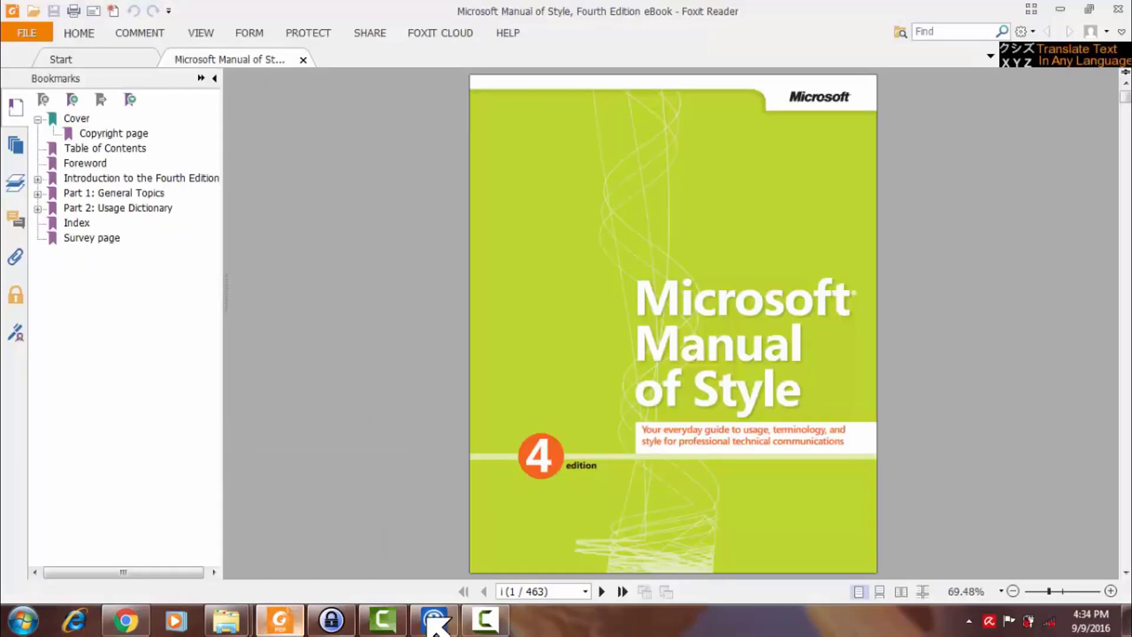
left_click(449, 625)
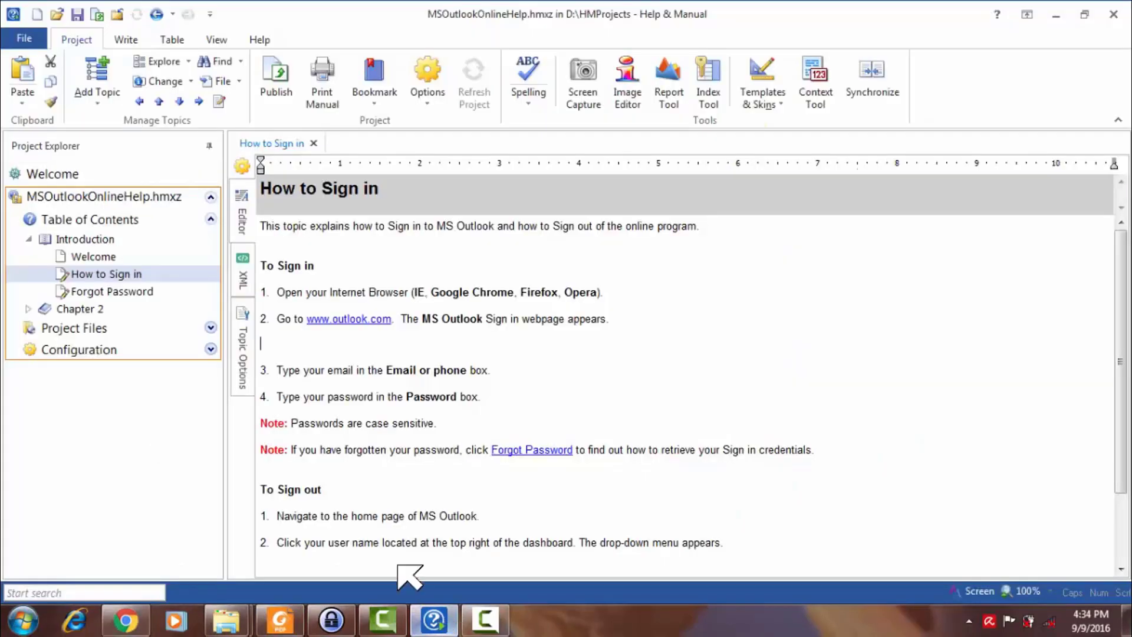
Capture the page area of the Outlook sign-in page in Chrome, using Screen Capture for a window, control or menu
left_click(583, 94)
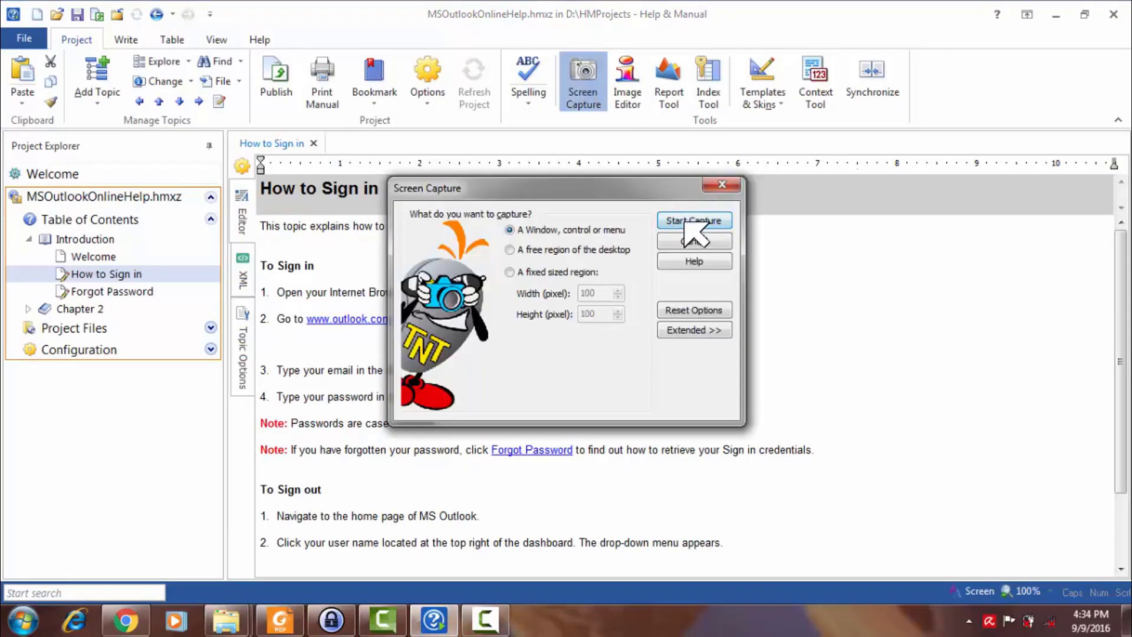
left_click(685, 224)
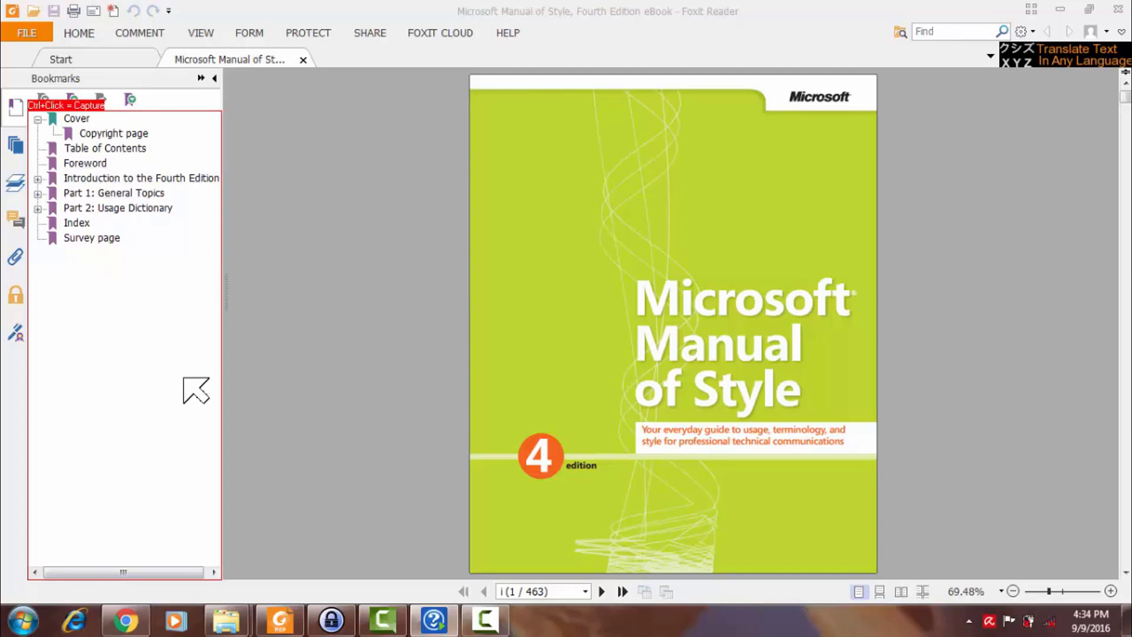
left_click(135, 623)
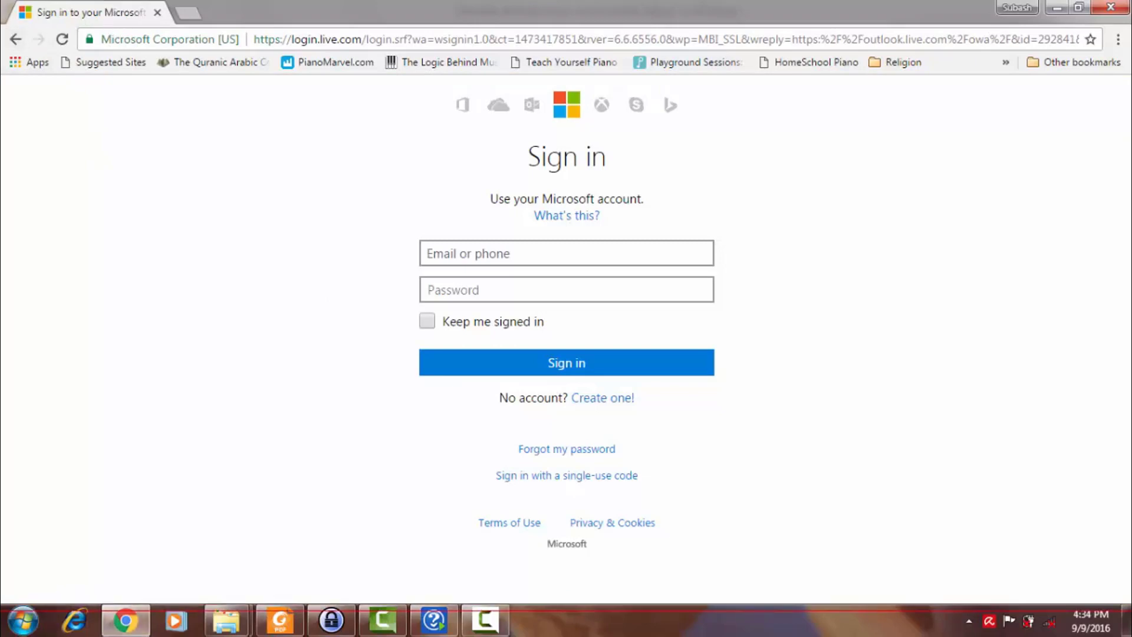
mouse_move(110, 629)
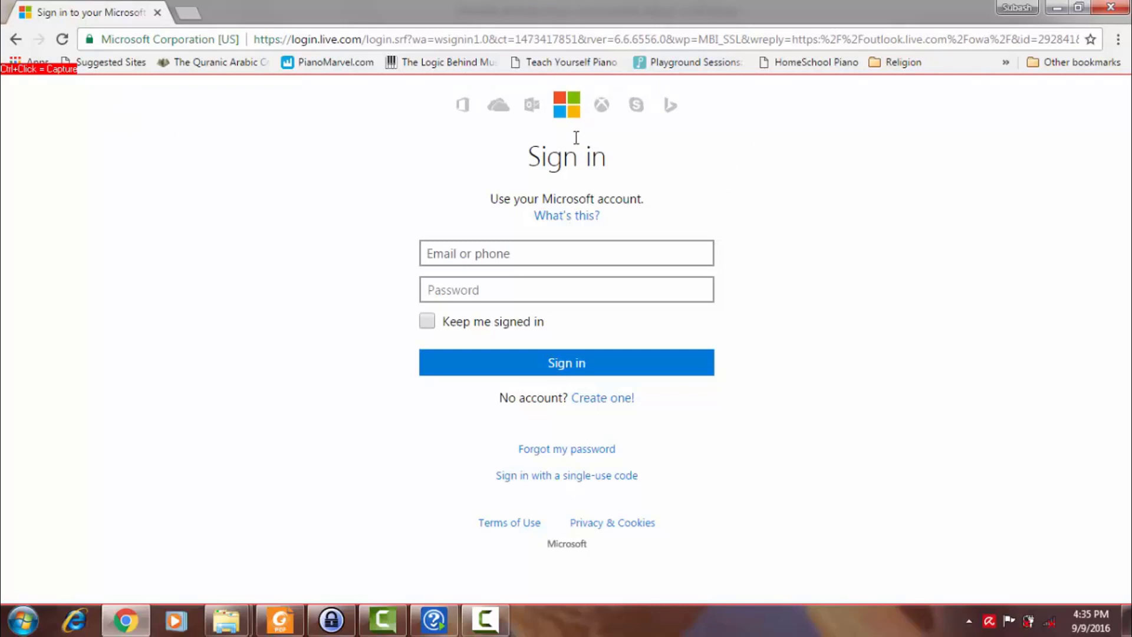
left_click(100, 107, "ctrl")
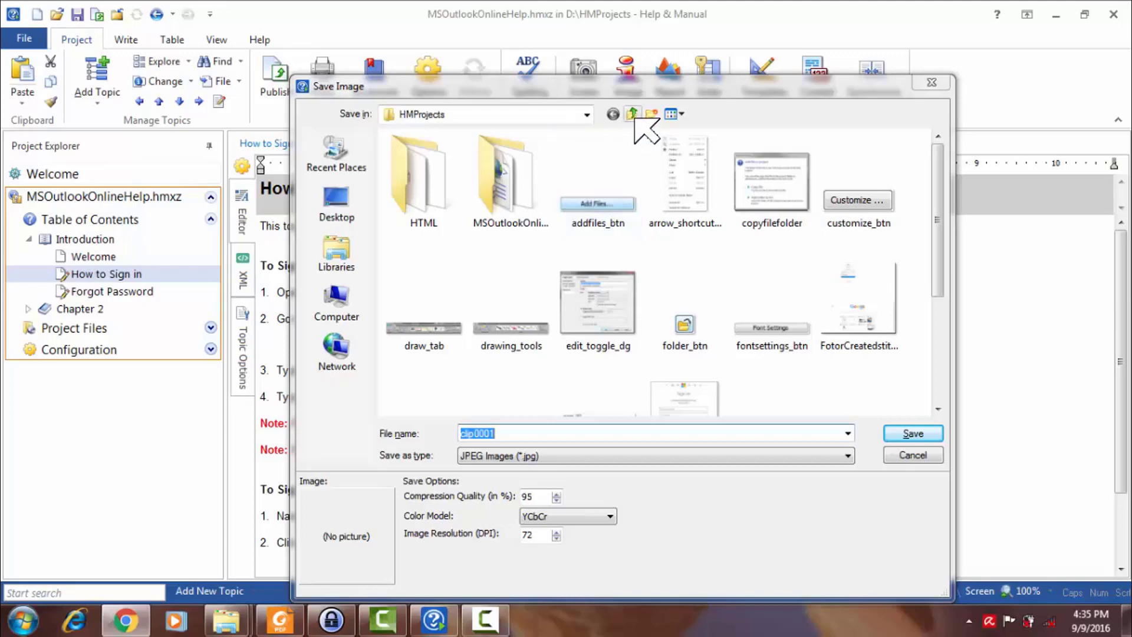
Name the captured image file outlook_sign_in_page.jpg
left_click(511, 434)
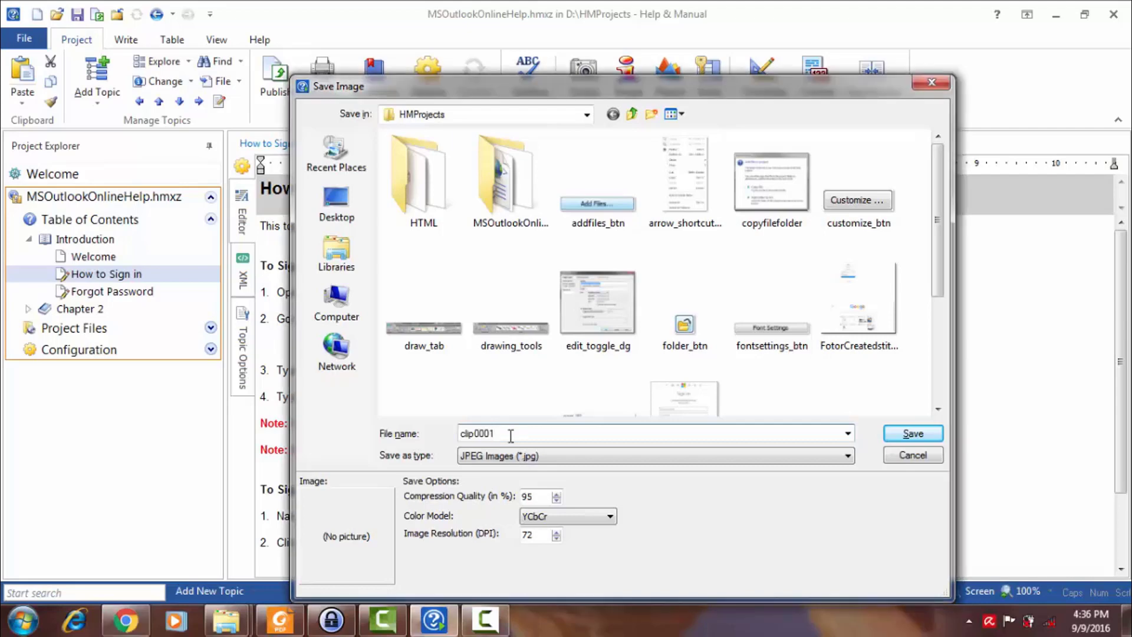
key("BackSpace")
key("BackSpace")
key("BackSpace")
key("BackSpace")
key("BackSpace")
key("BackSpace")
key("BackSpace")
key("BackSpace")
type("outlook_sign_in_page.jpg")
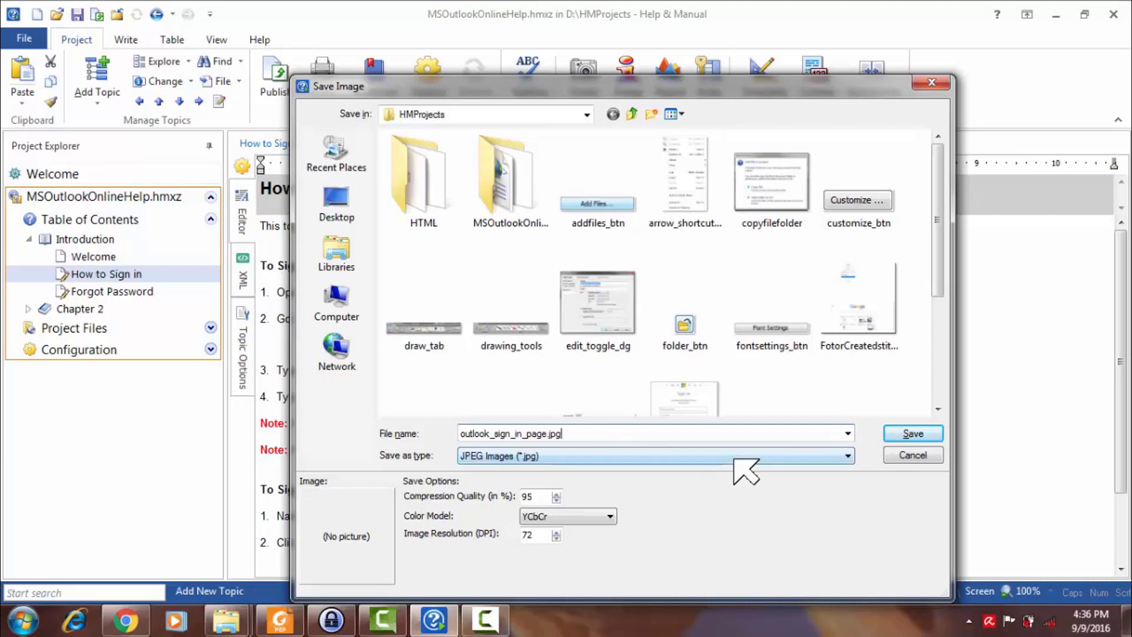
Review the available image formats, keep JPEG Images (*.jpg), and save the capture in the HMProjects folder
left_click(848, 455)
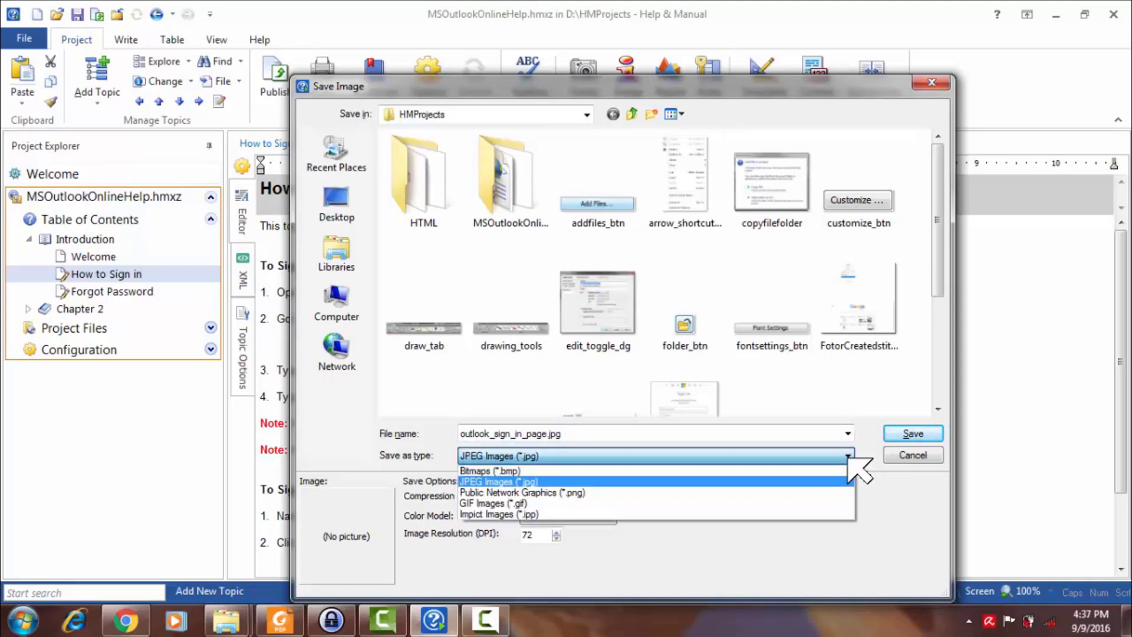
left_click(842, 481)
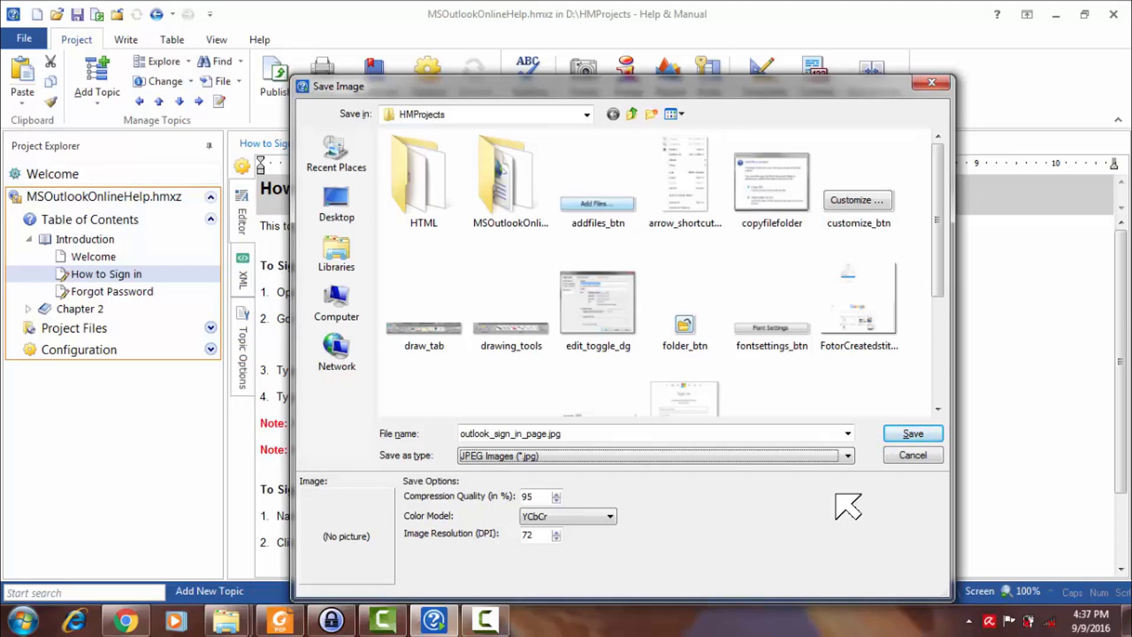
left_click(847, 456)
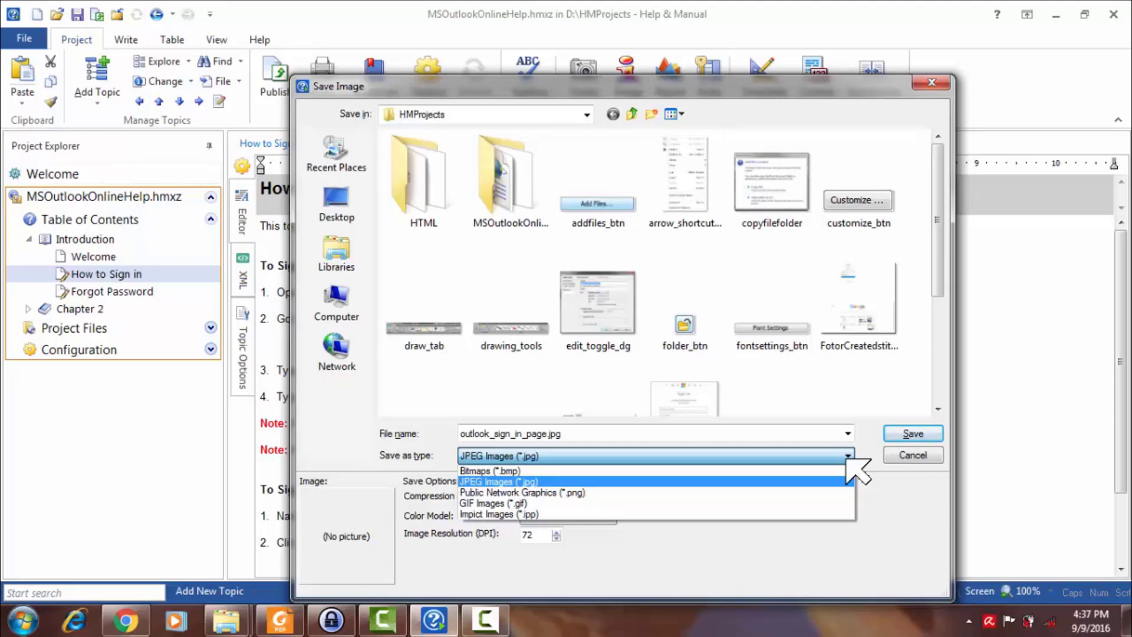
left_click(866, 455)
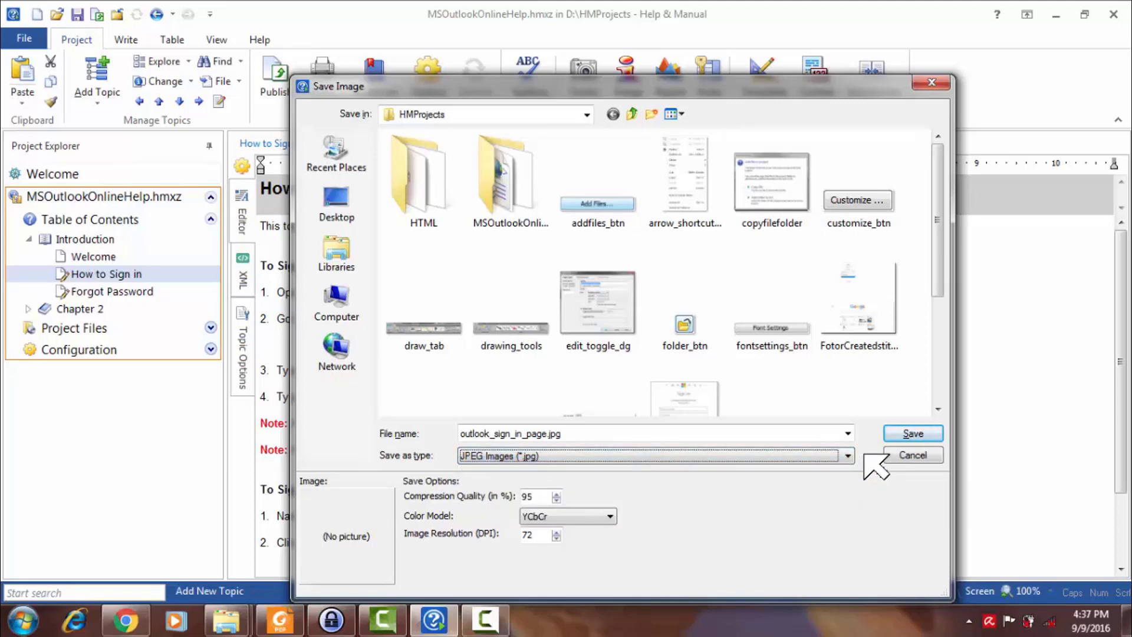
left_click(912, 434)
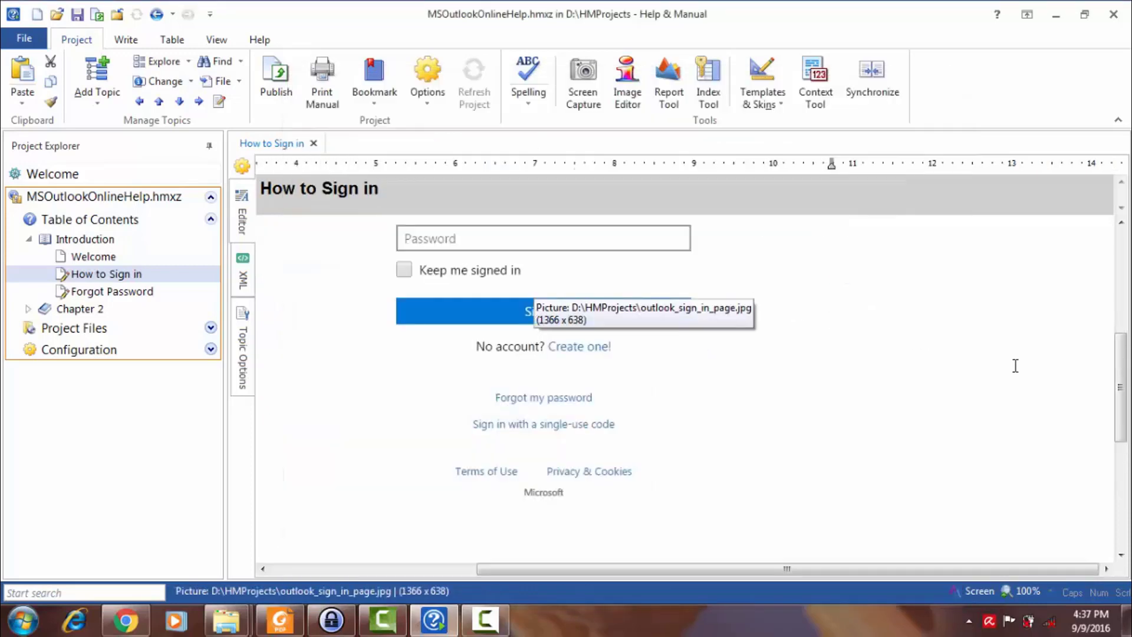
Examine the sign-in page image inserted below step 2 of the How to Sign in topic
left_click_drag(1120, 407, 1122, 312)
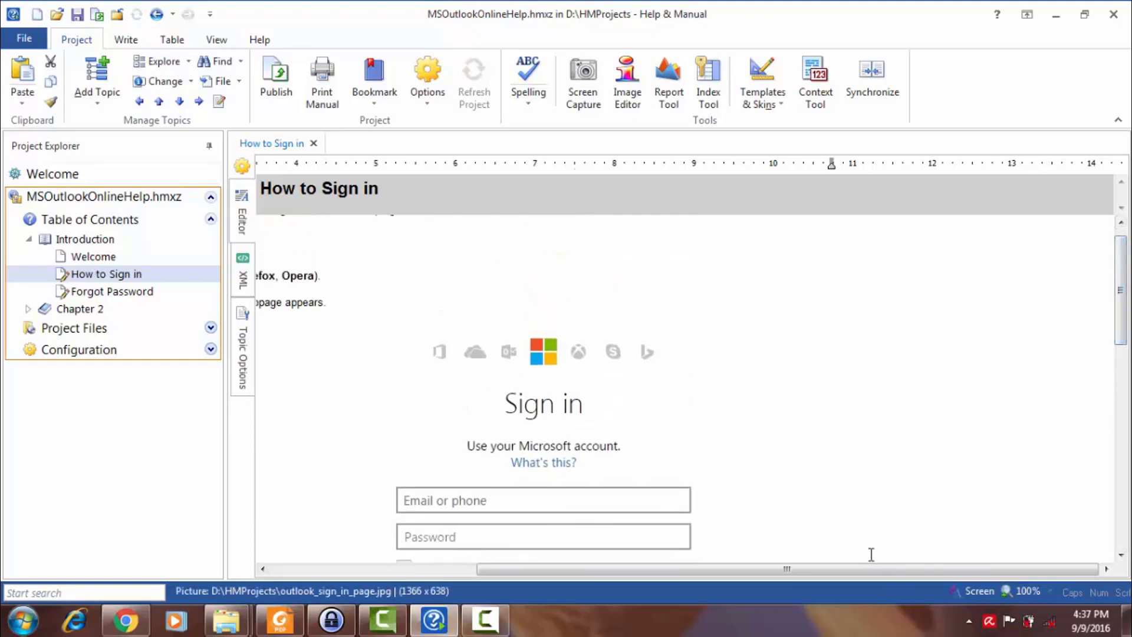
left_click_drag(861, 569, 623, 576)
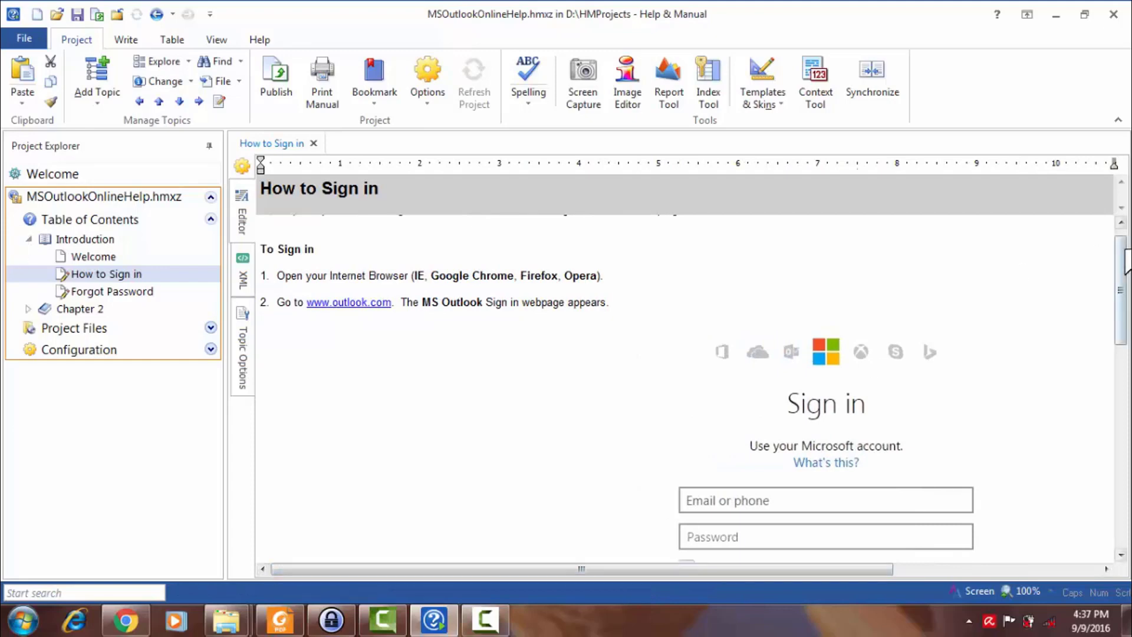
left_click_drag(1122, 256, 1120, 319)
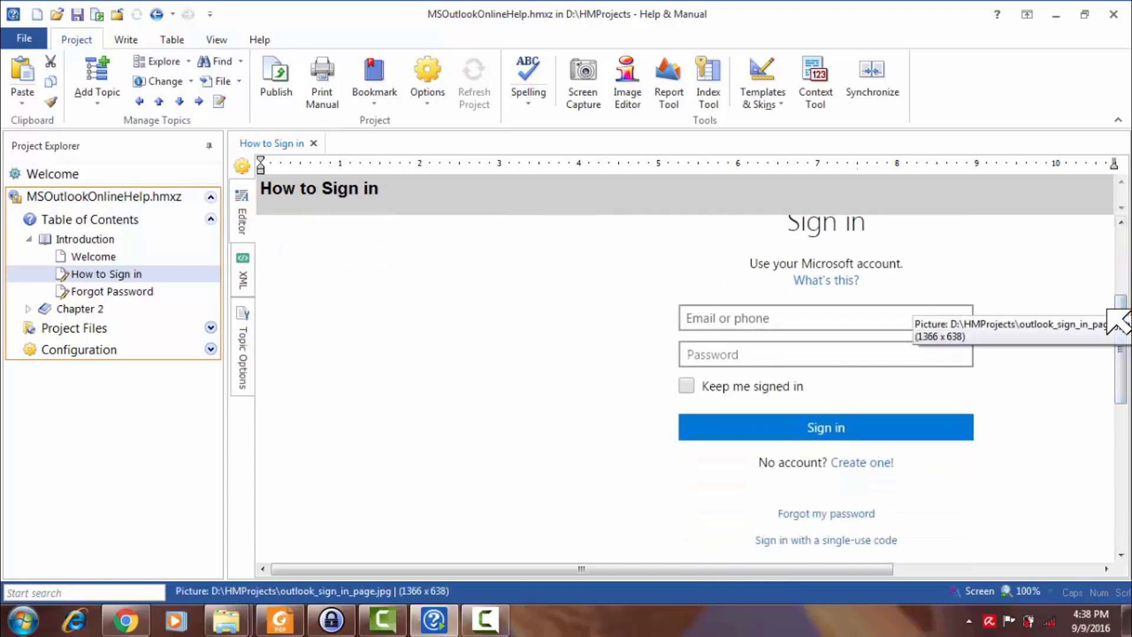
left_click_drag(1120, 338, 1120, 346)
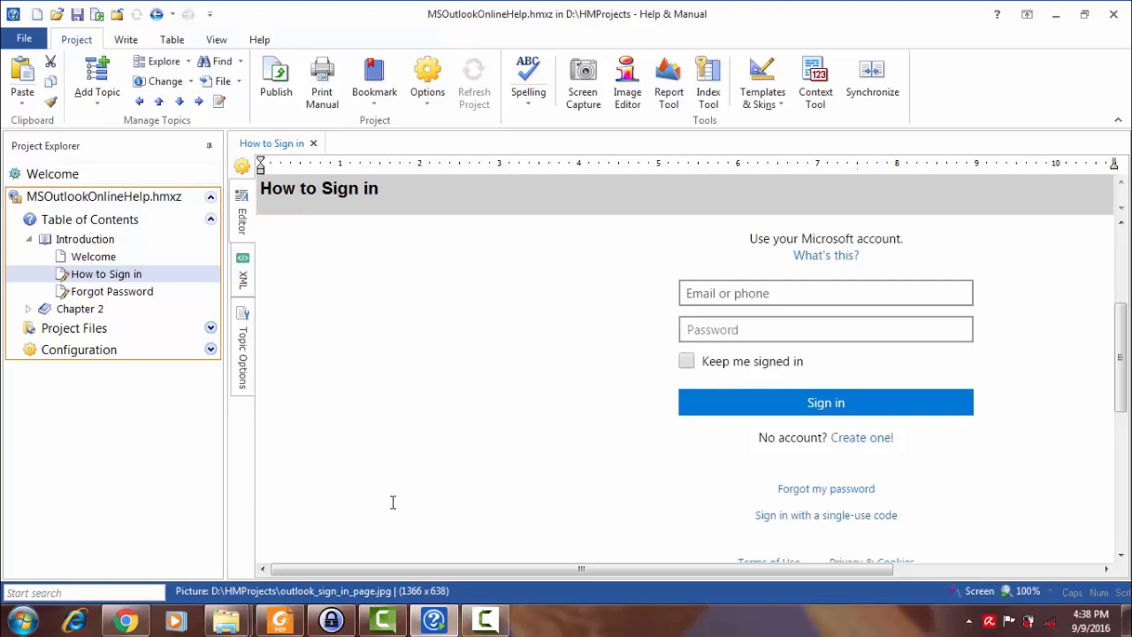
Start a window, control or menu capture with KeePass in front and open its View menu as the capture target
left_click(331, 620)
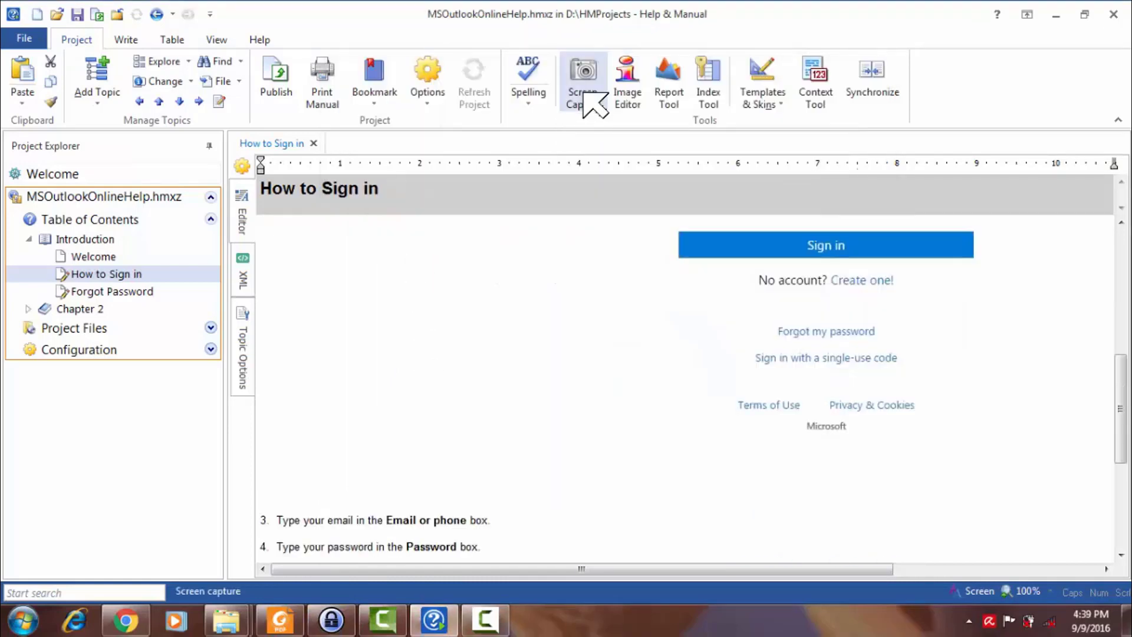
left_click(584, 93)
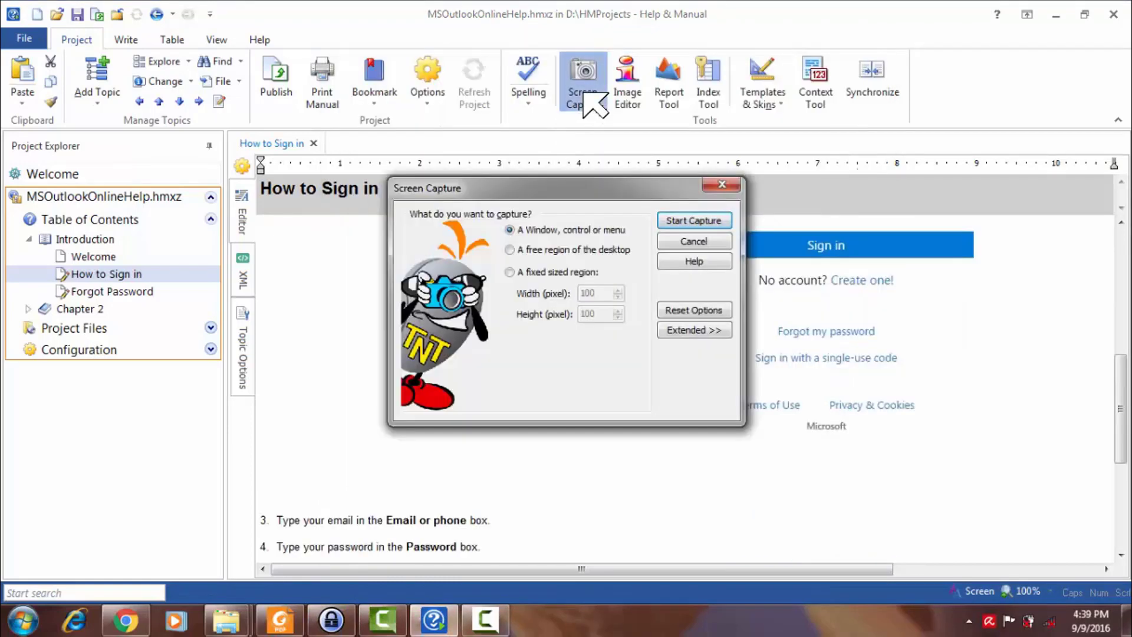
left_click(684, 220)
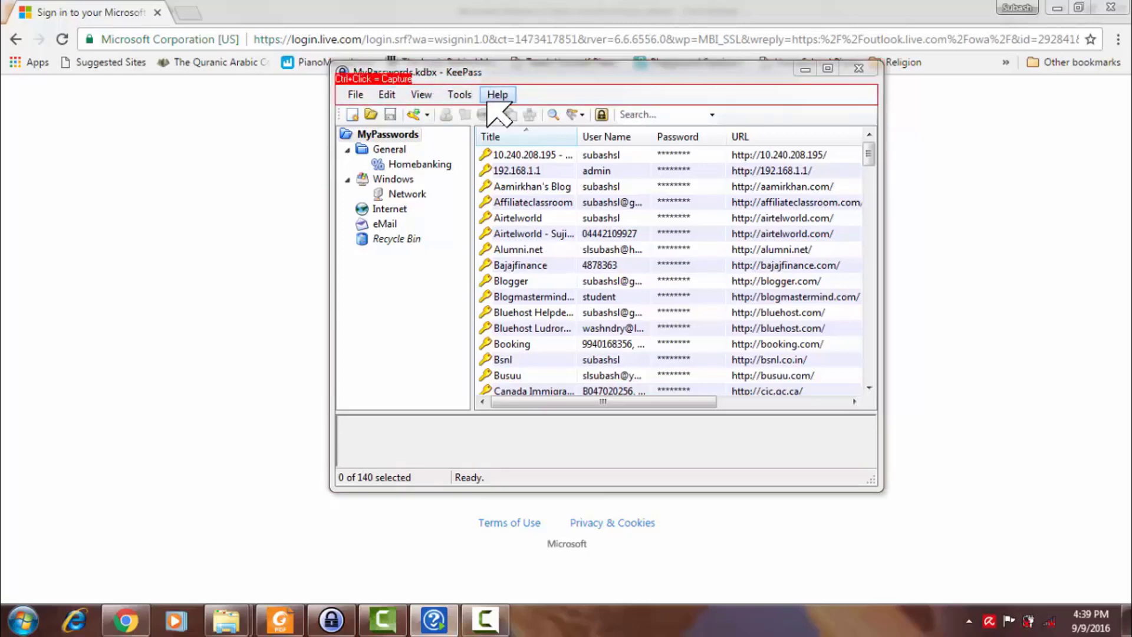
left_click(390, 96)
mouse_move(421, 94)
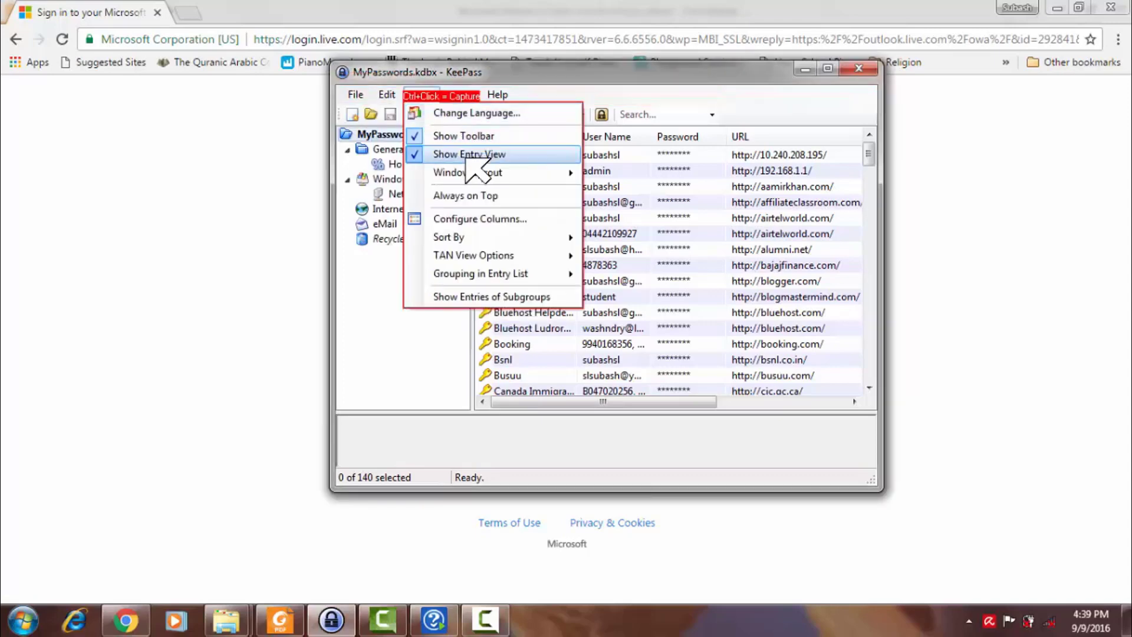